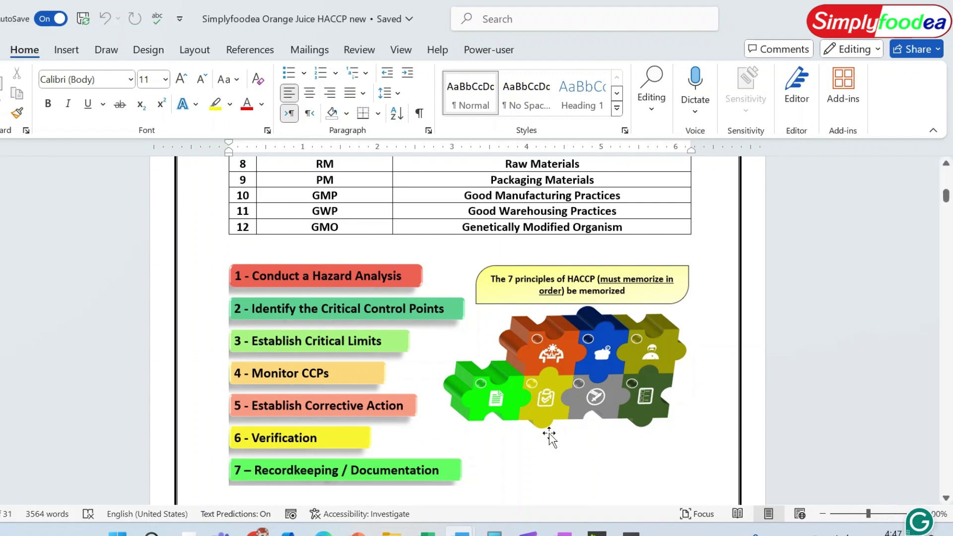
Bring the record-keeping workbook forward and slide the cover down to reveal the five Audit Records rows
mouse_move(426, 531)
click(313, 448)
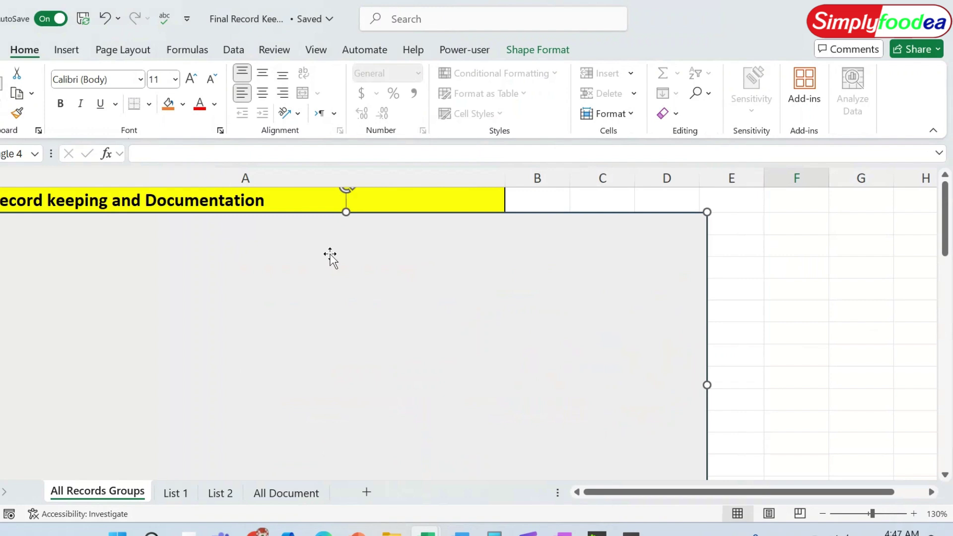
drag(329, 254, 325, 277)
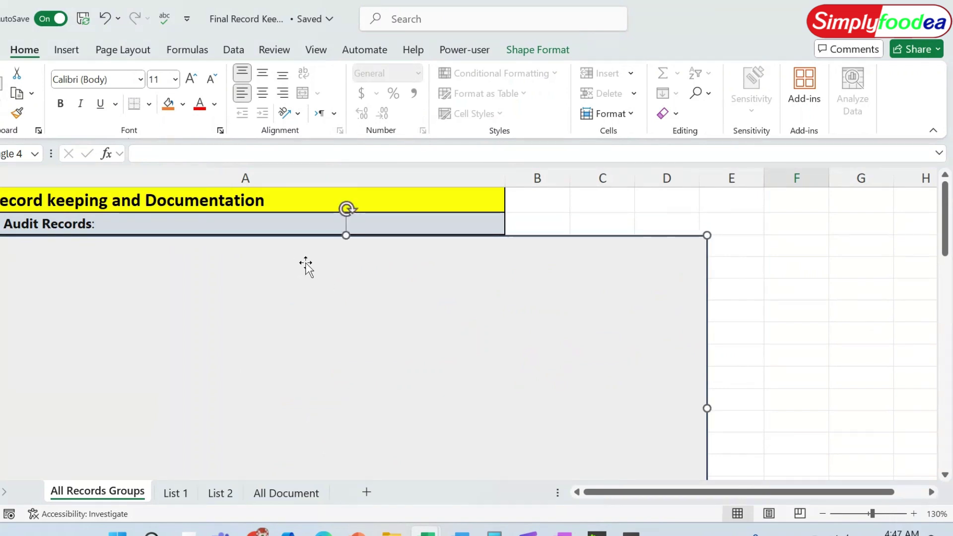
drag(305, 263, 266, 381)
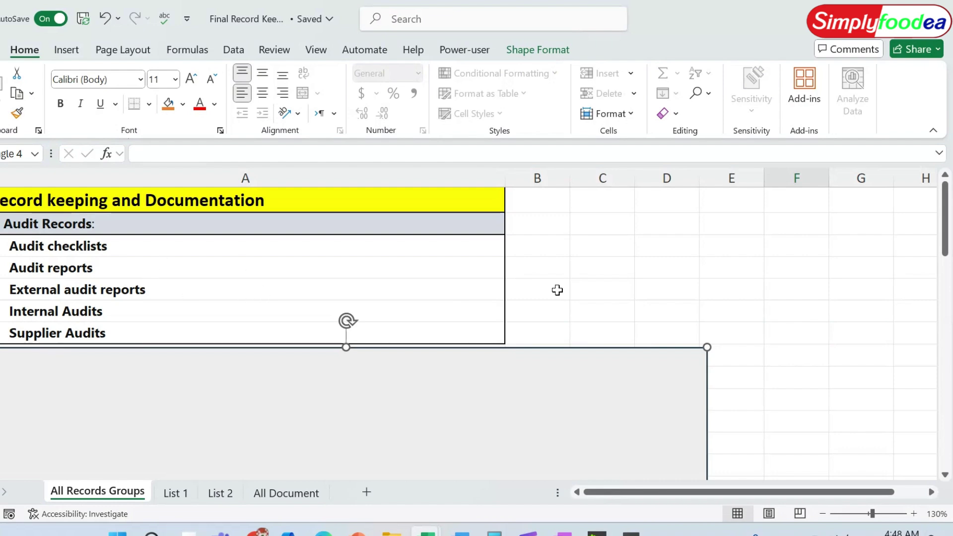
Uncover follow-up logs, action log, action plans and non-conformance reports under Corrective Actions
scroll(568, 291, down, 1)
scroll(567, 291, down, 1)
drag(275, 319, 268, 359)
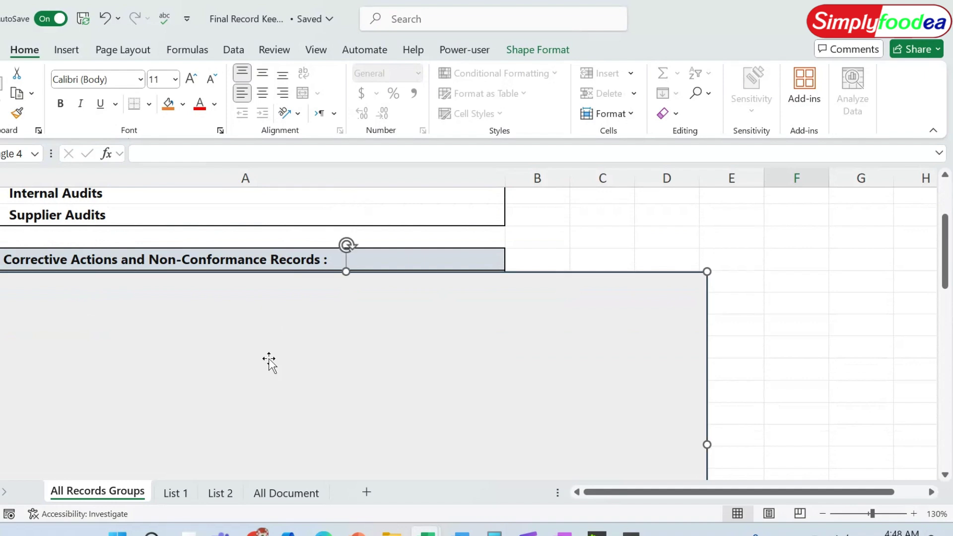
drag(241, 328, 239, 348)
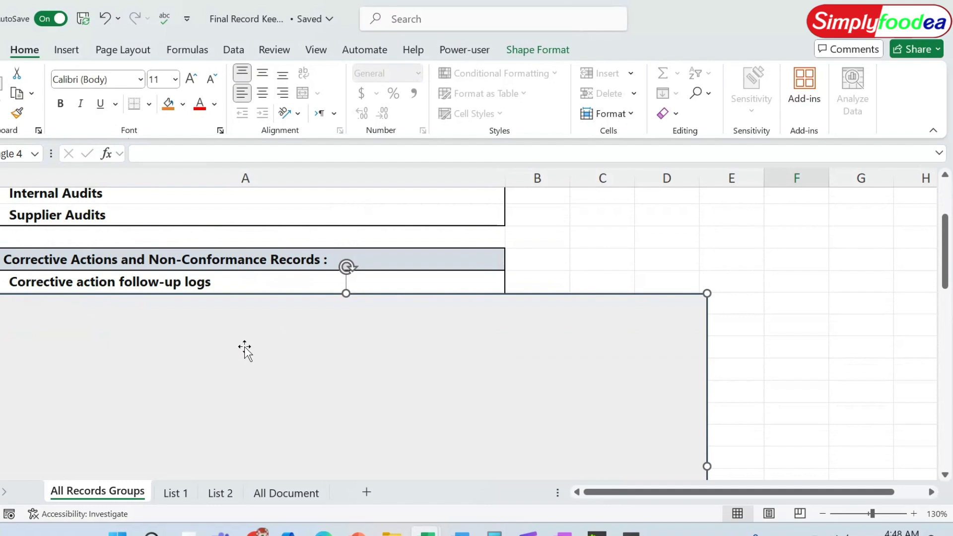
drag(245, 348, 217, 410)
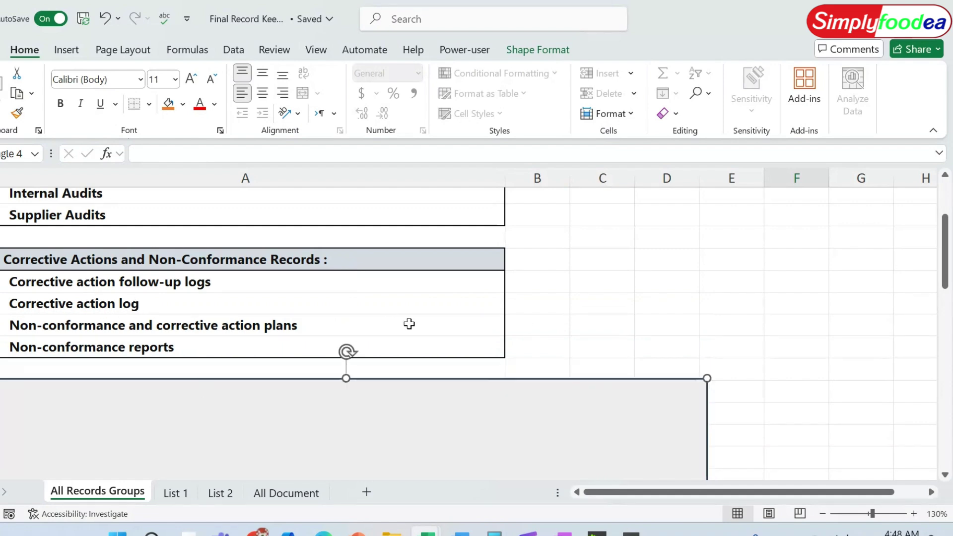
scroll(566, 308, down, 1)
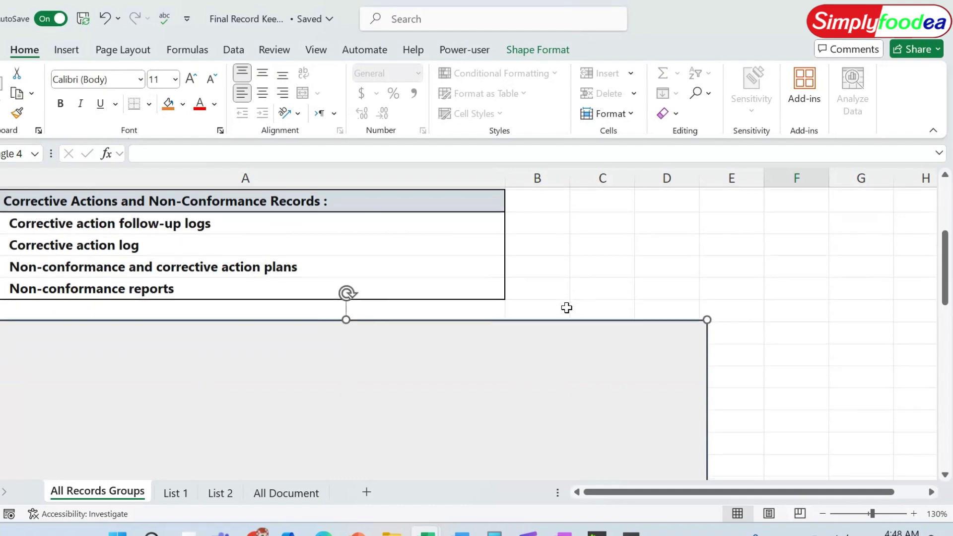
Reveal training certificates, records and competency checklists, then the Maintenance and Calibration Records heading
scroll(566, 308, down, 1)
drag(234, 326, 219, 345)
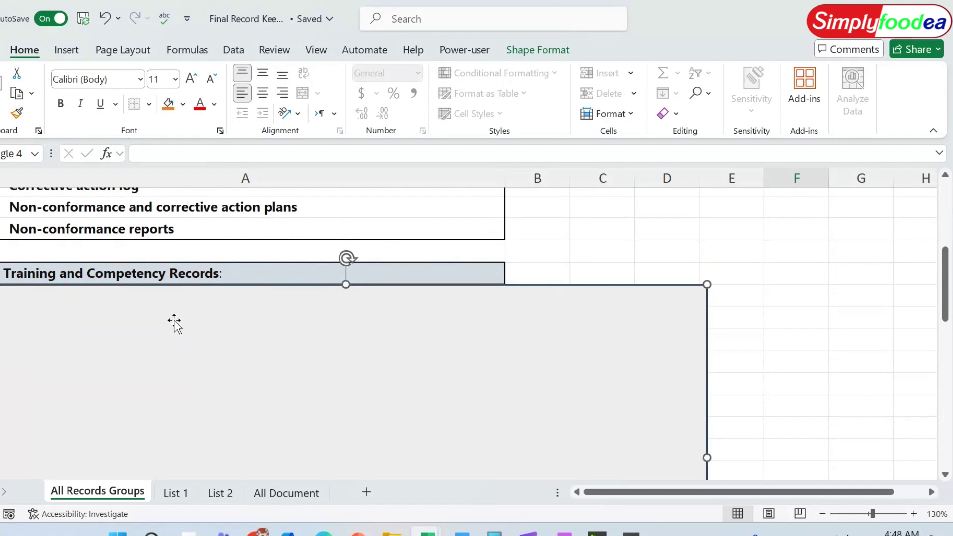
drag(172, 320, 157, 413)
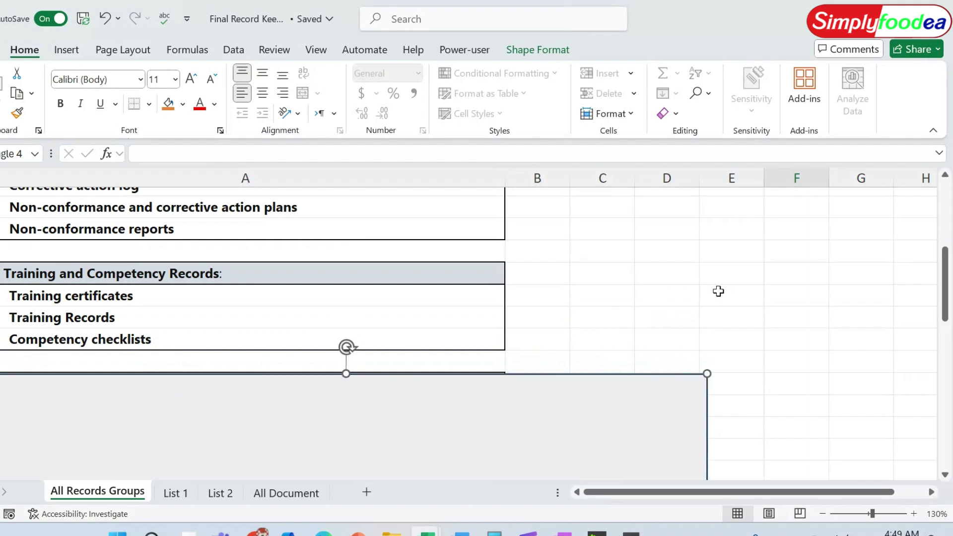
scroll(718, 292, down, 2)
drag(232, 343, 228, 360)
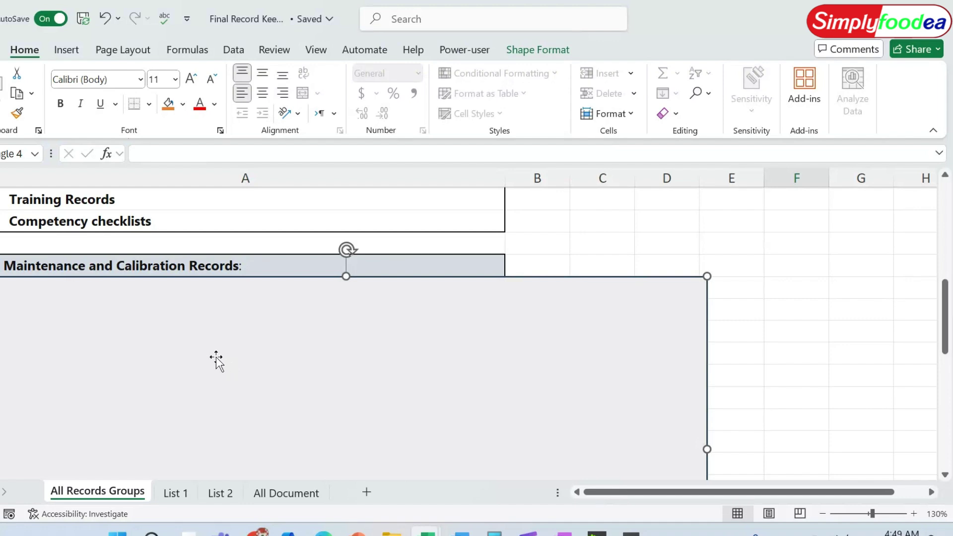
Uncover the four maintenance rows and rename the last to 'Equipment verification reports'
drag(205, 328, 201, 415)
double_click(53, 356)
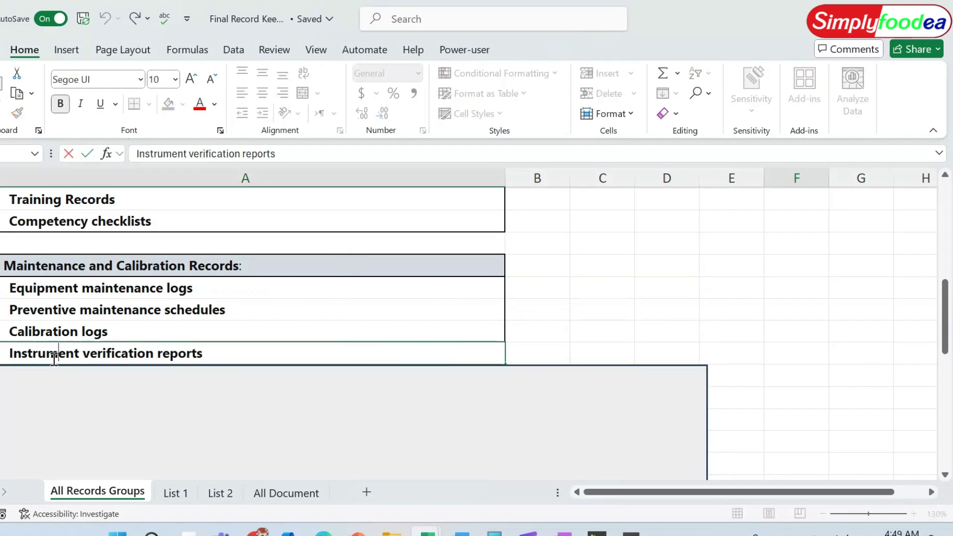
double_click(54, 358)
text(Equi)
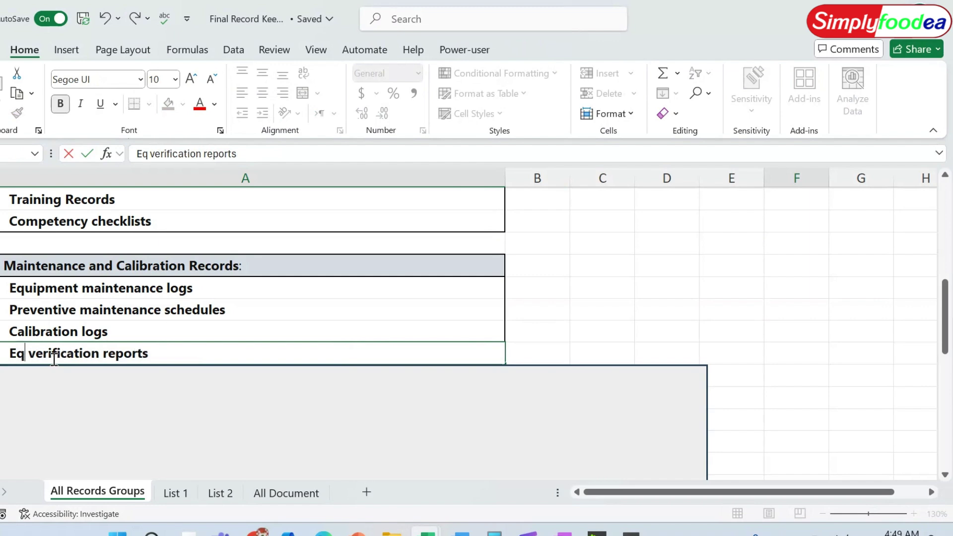
text(pment)
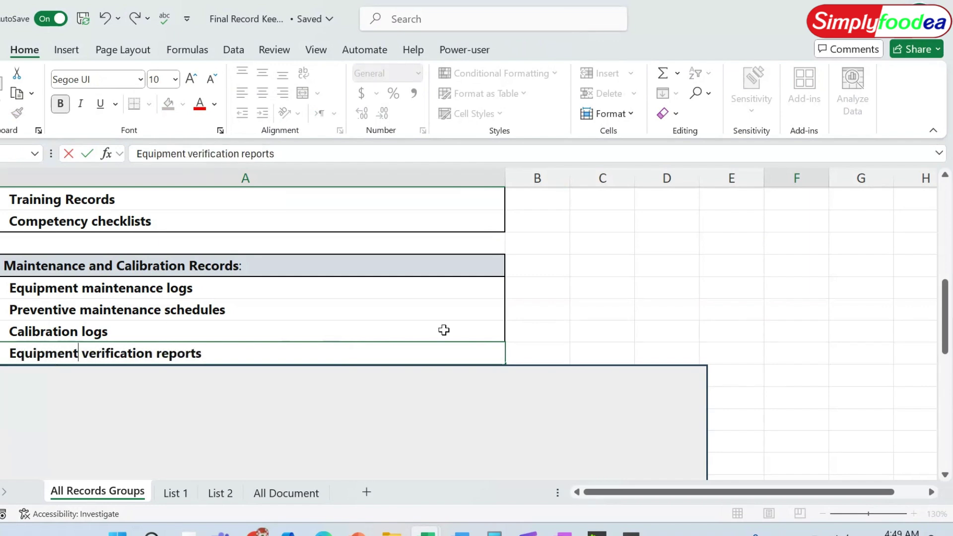
click(560, 328)
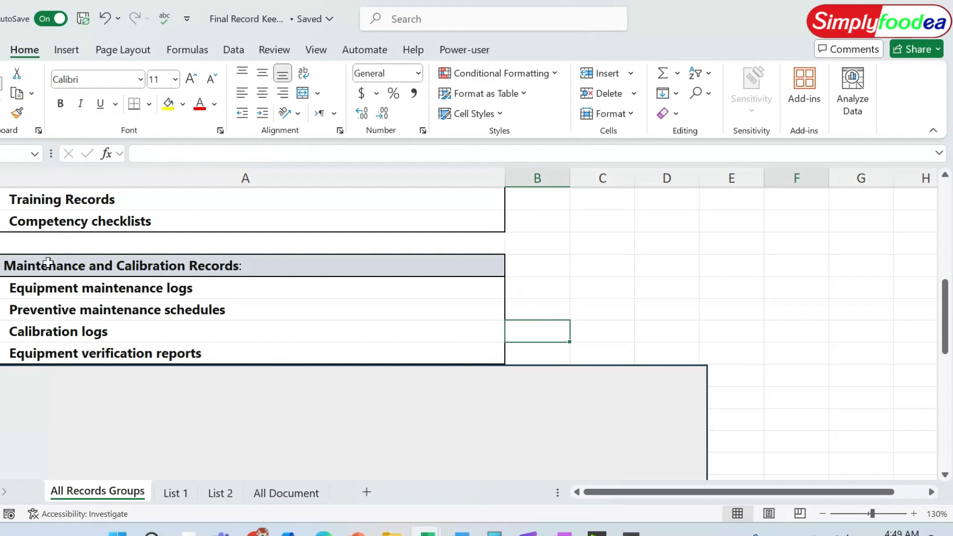
scroll(594, 289, down, 2)
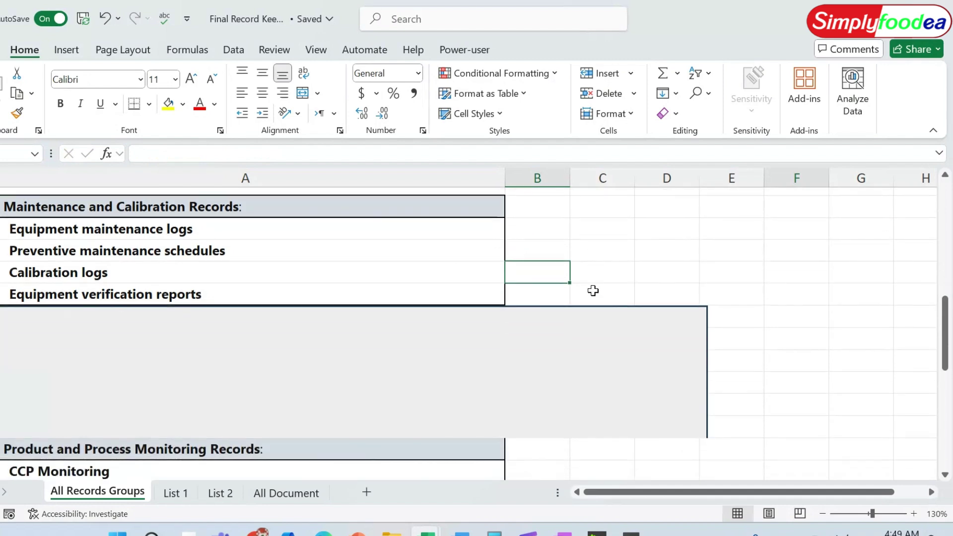
Uncover the Sanitation and Pest Control heading with Sanitation Records, Cleaning schedules and Pest control logs
drag(403, 293, 395, 337)
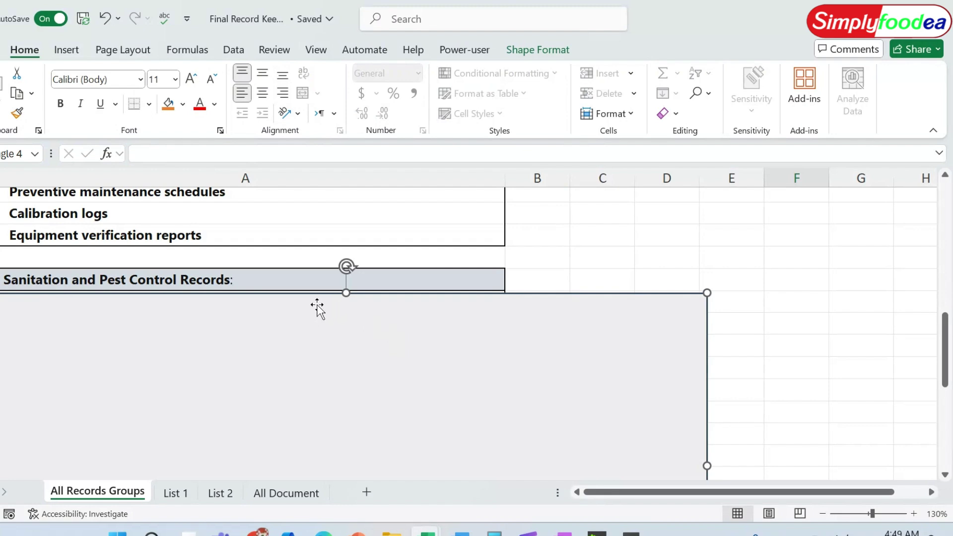
drag(310, 314, 304, 379)
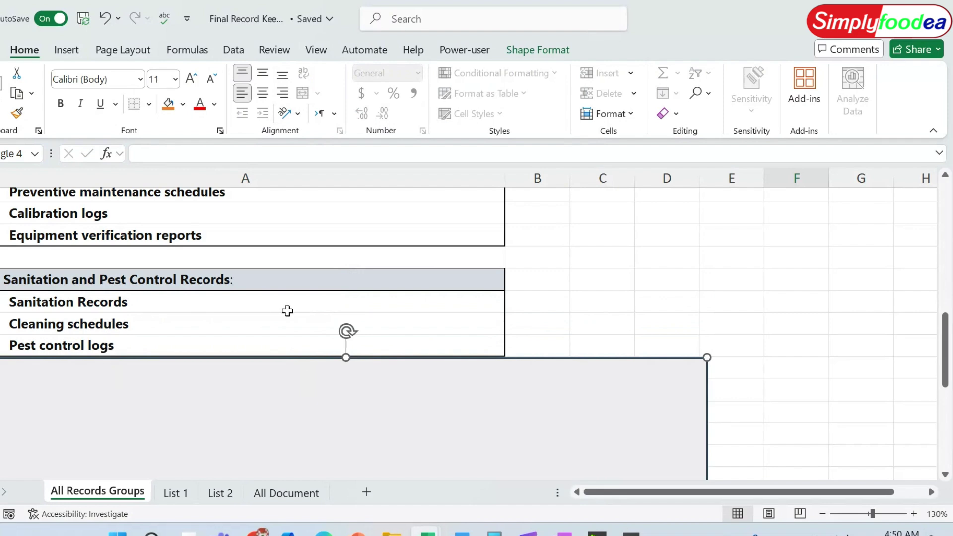
Reveal CCP Monitoring, pH level logs, pasteurization log, microbiological results and product sampling records
scroll(279, 300, down, 2)
drag(227, 300, 211, 368)
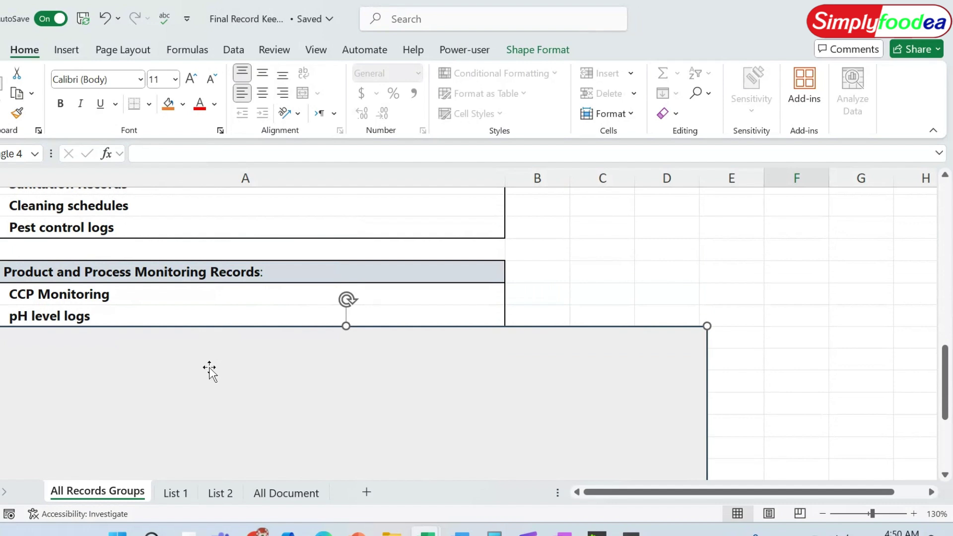
drag(209, 366, 205, 412)
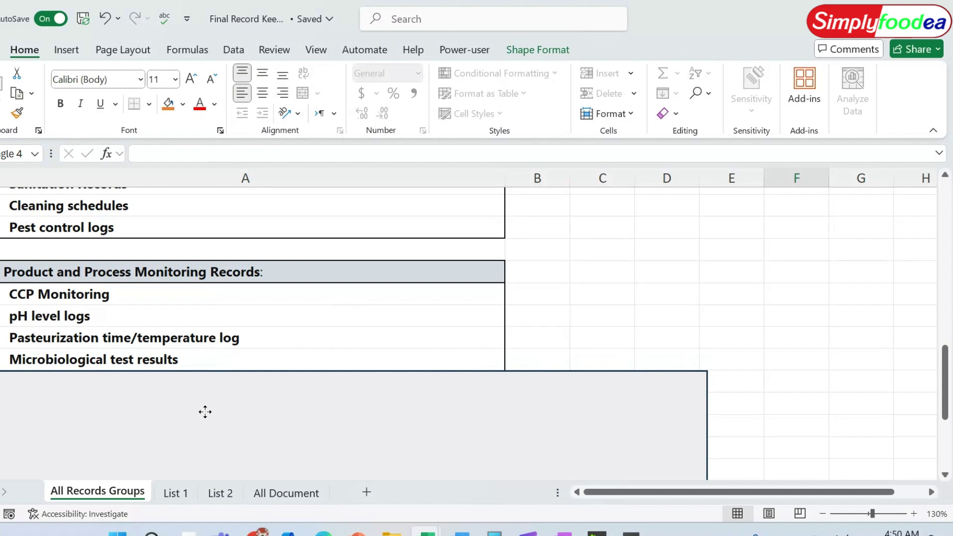
drag(206, 412, 202, 436)
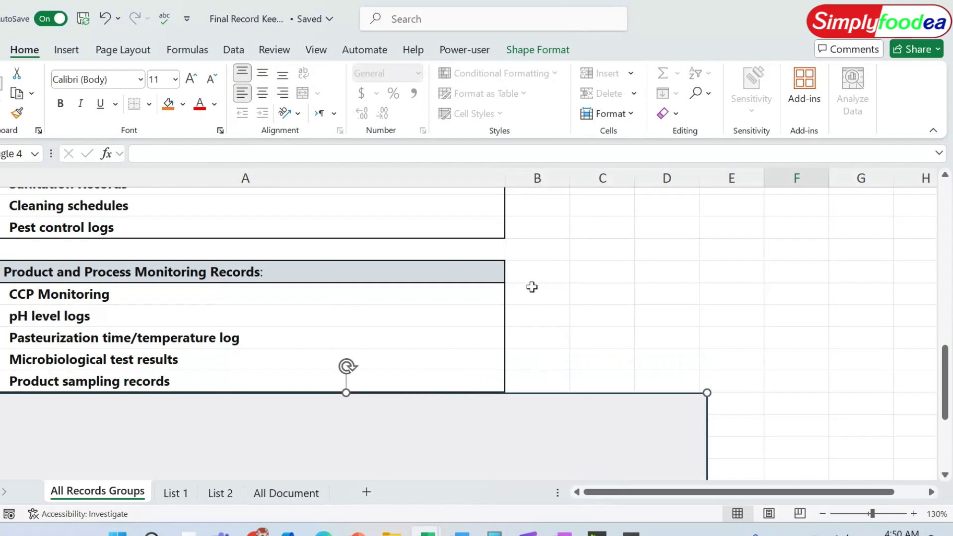
scroll(532, 287, down, 1)
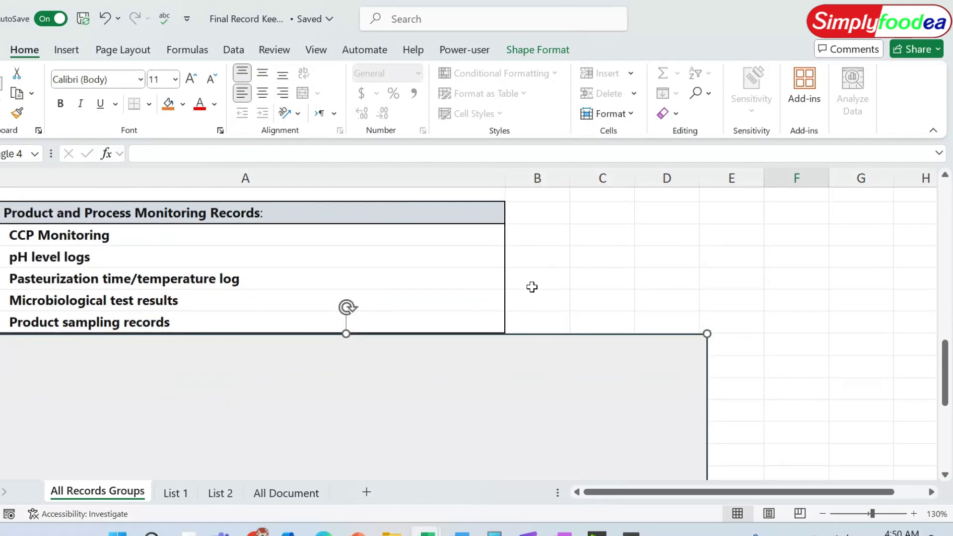
Uncover the Supplier and Ingredient Management rows and the Documentation and Records Management heading
scroll(532, 287, up, 10)
scroll(532, 287, down, 10)
drag(386, 362, 382, 407)
scroll(583, 334, down, 3)
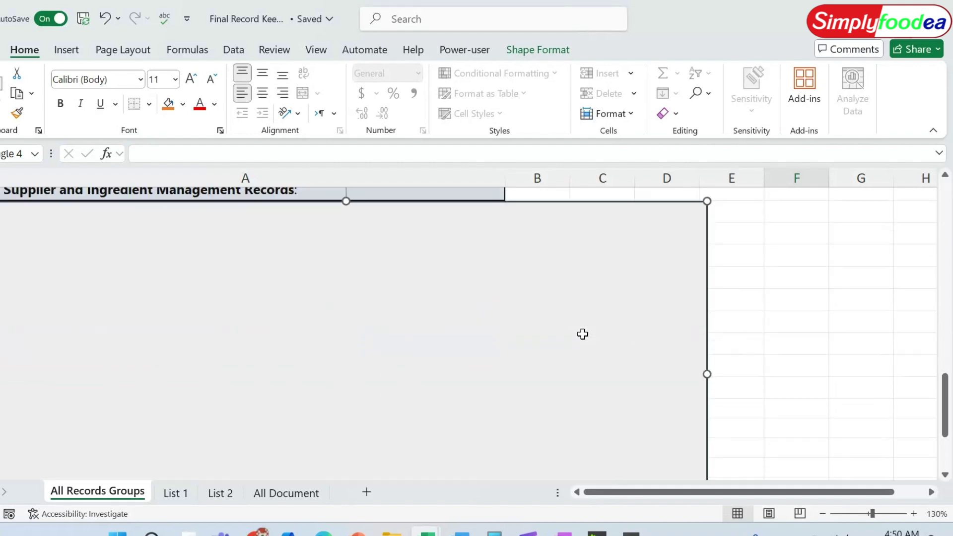
mouse_move(368, 300)
mouse_down()
mouse_move(356, 328)
mouse_move(357, 314)
mouse_up()
scroll(357, 314, up, 1)
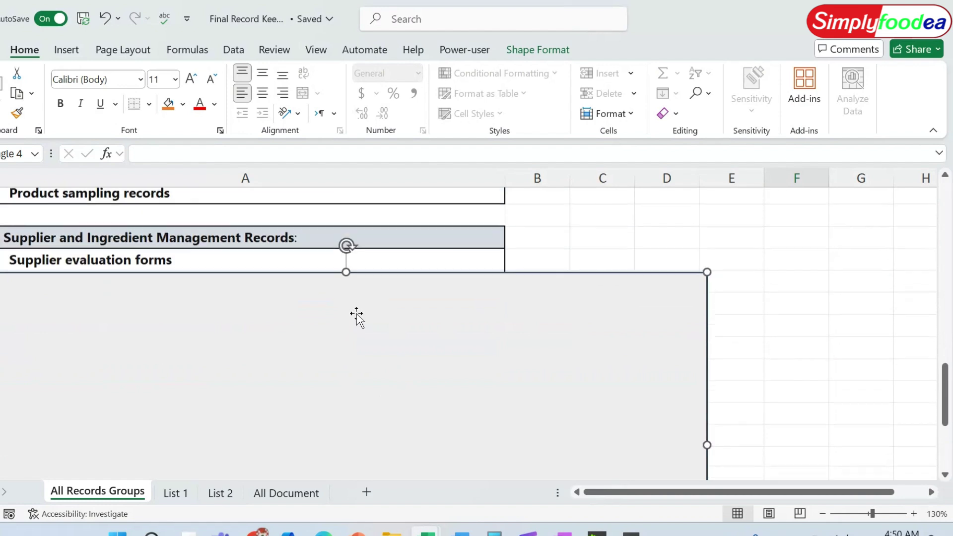
drag(296, 351, 258, 413)
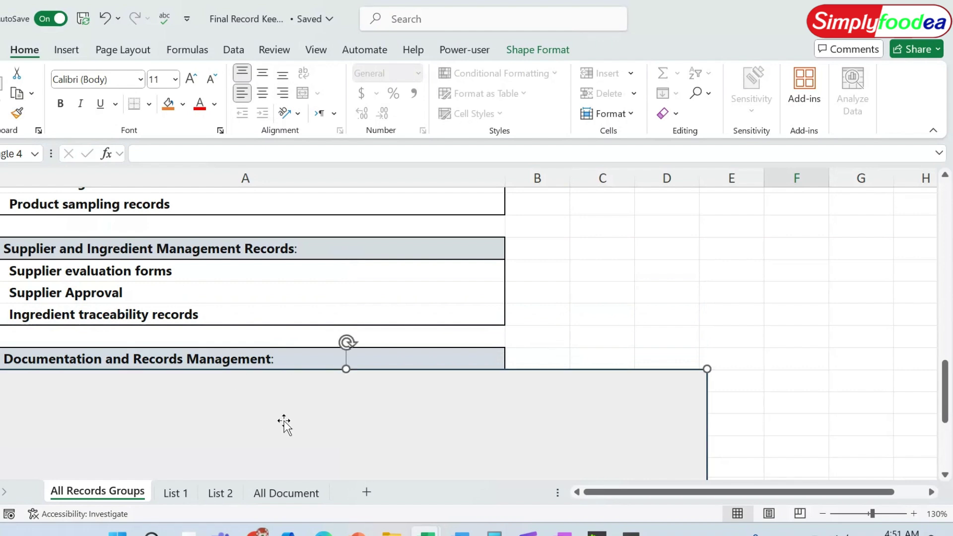
Reveal Document update registers, Version control logs and FSMS Documentation rows one by one
scroll(284, 423, down, 1)
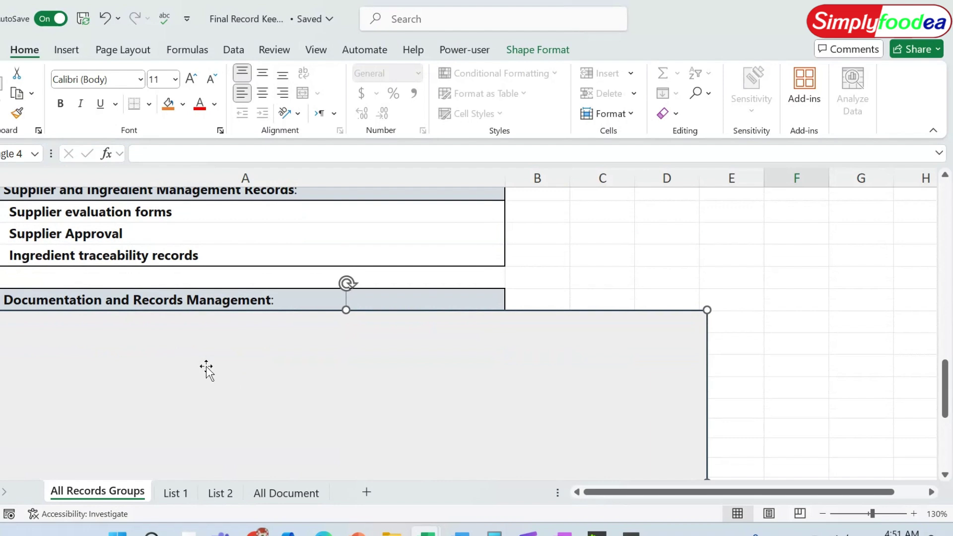
drag(206, 366, 206, 390)
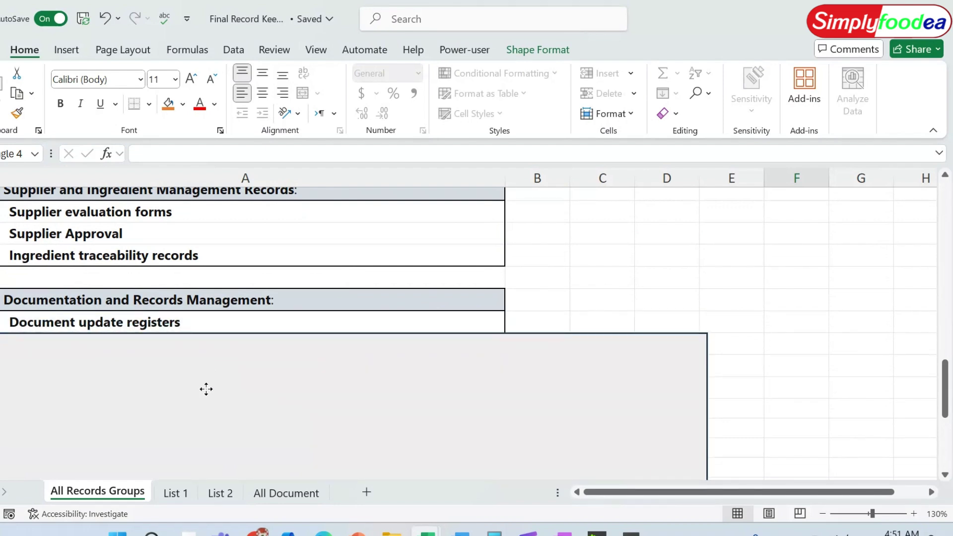
drag(206, 389, 206, 411)
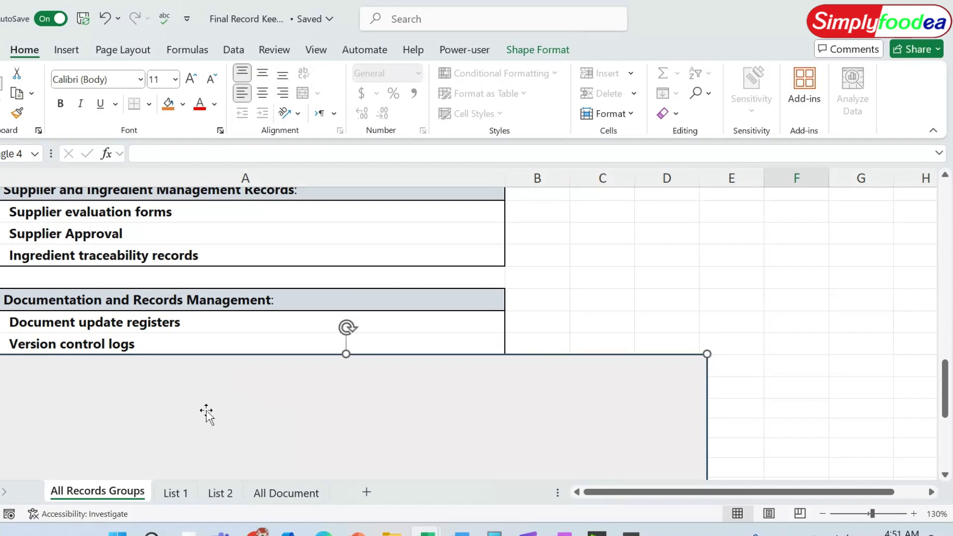
drag(206, 411, 153, 436)
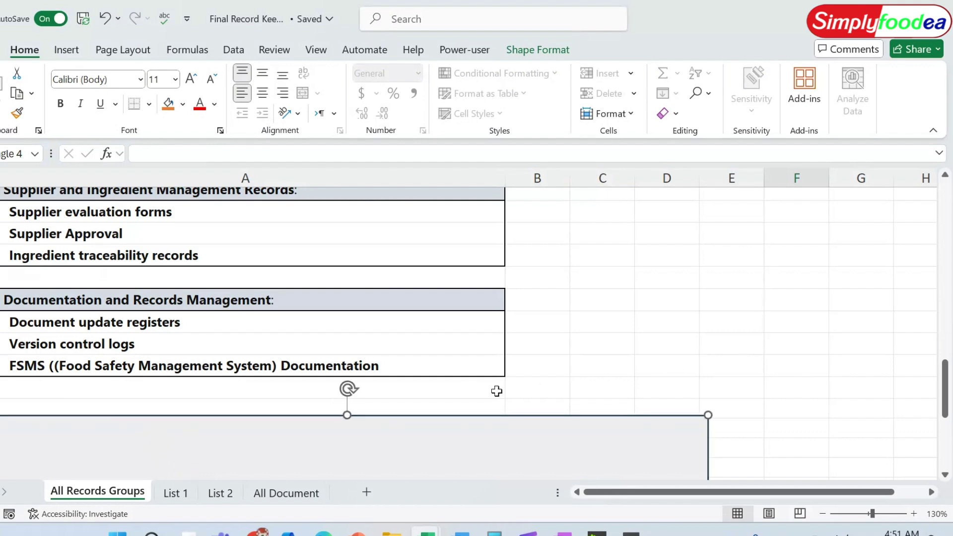
scroll(497, 391, up, 8)
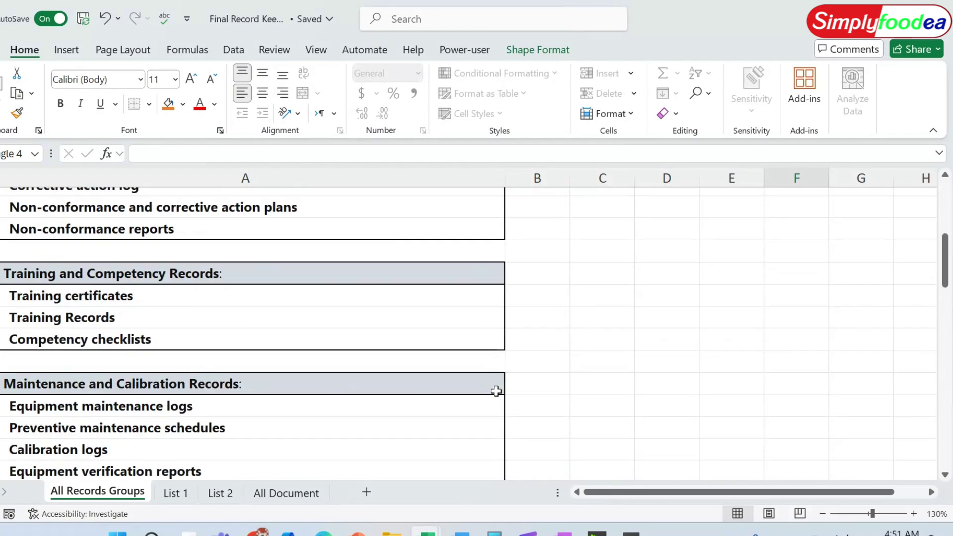